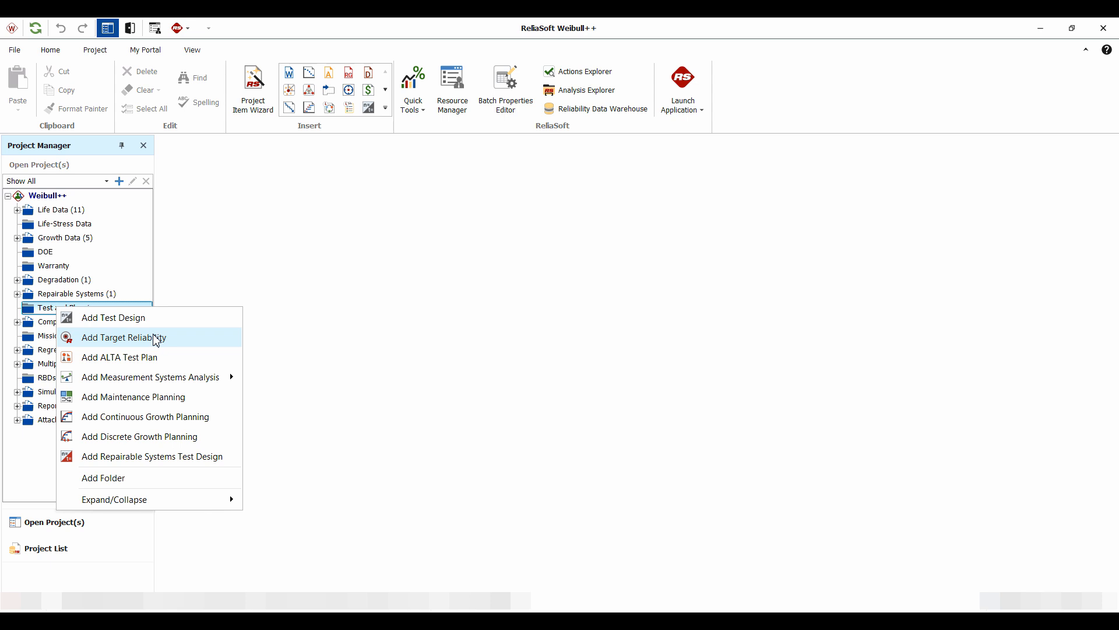
Add a test design to the Test and Planning folder, using the Reliability Demonstration Test Design type.
{"action": "mouse_move", "coordinate": [162, 380]}
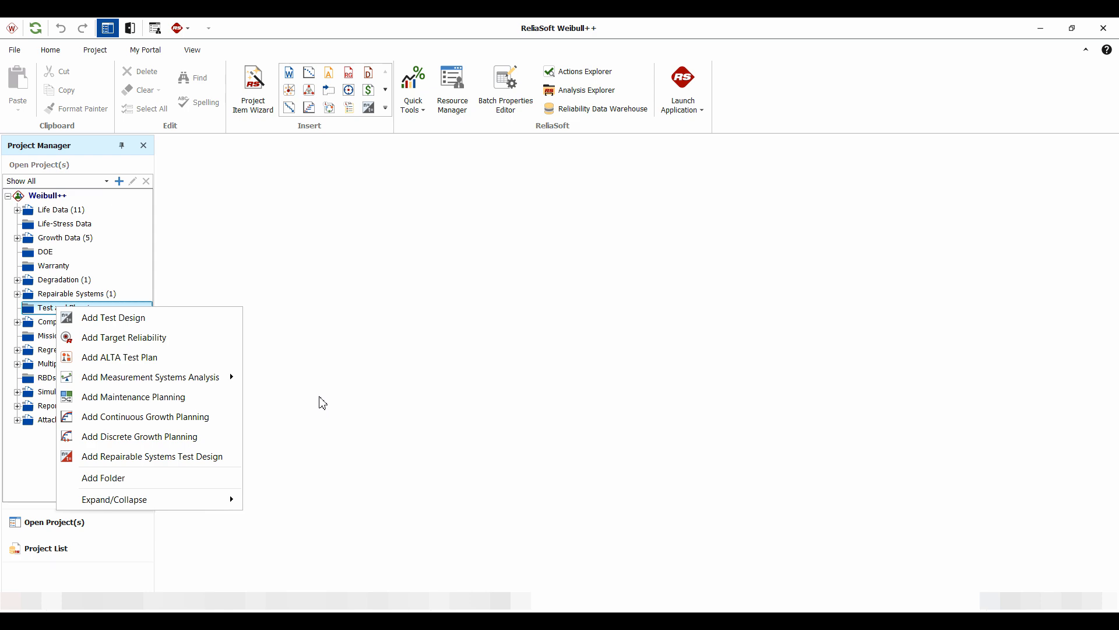
{"action": "left_click", "coordinate": [117, 322]}
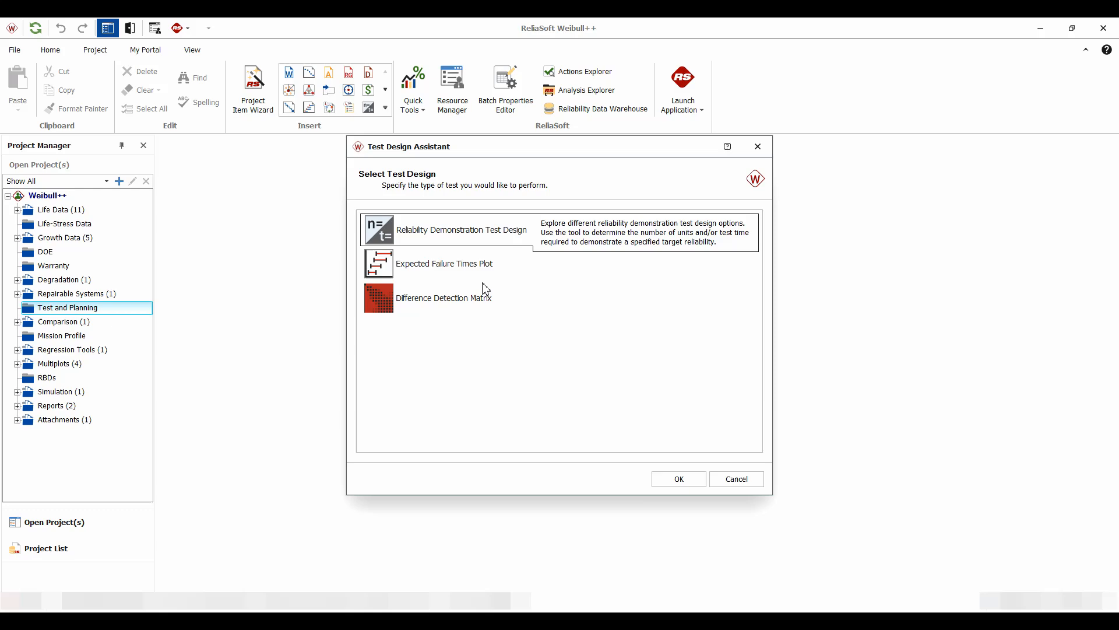
{"action": "left_click", "coordinate": [681, 478]}
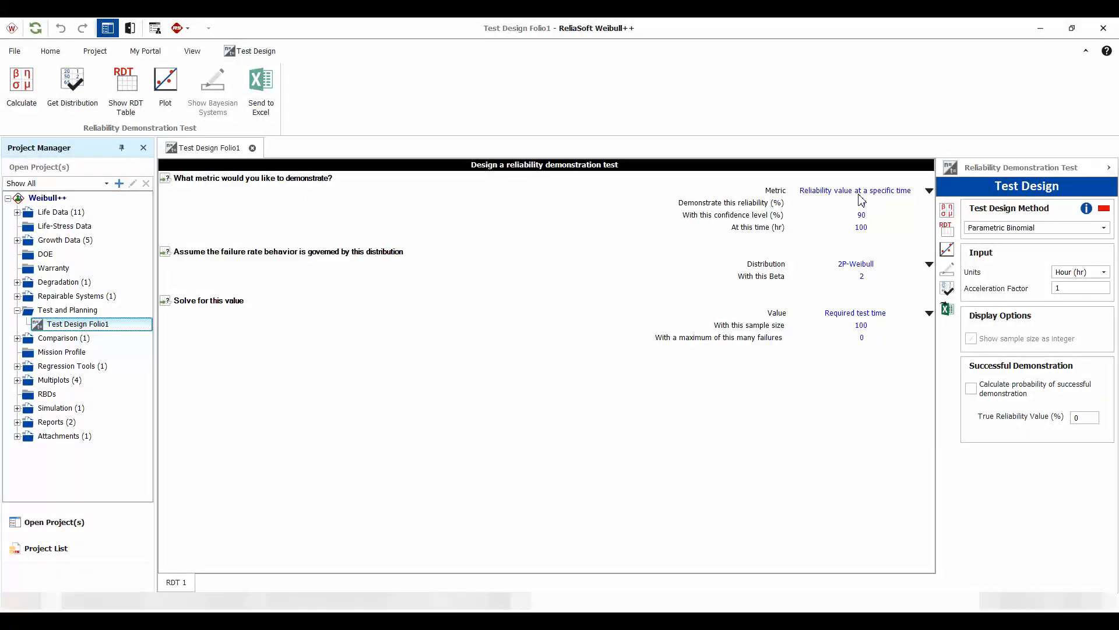
Define the metric as reliability value at a specific time, with 90% reliability, 60% confidence level and a time of 12000 hr.
{"action": "left_click", "coordinate": [930, 192]}
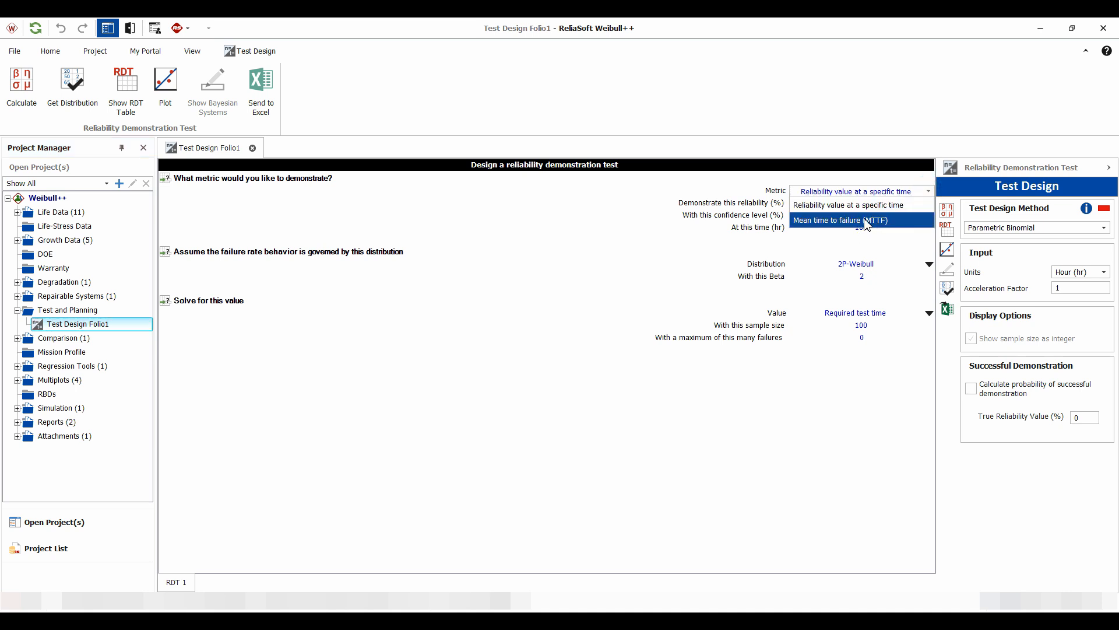
{"action": "left_click", "coordinate": [843, 194]}
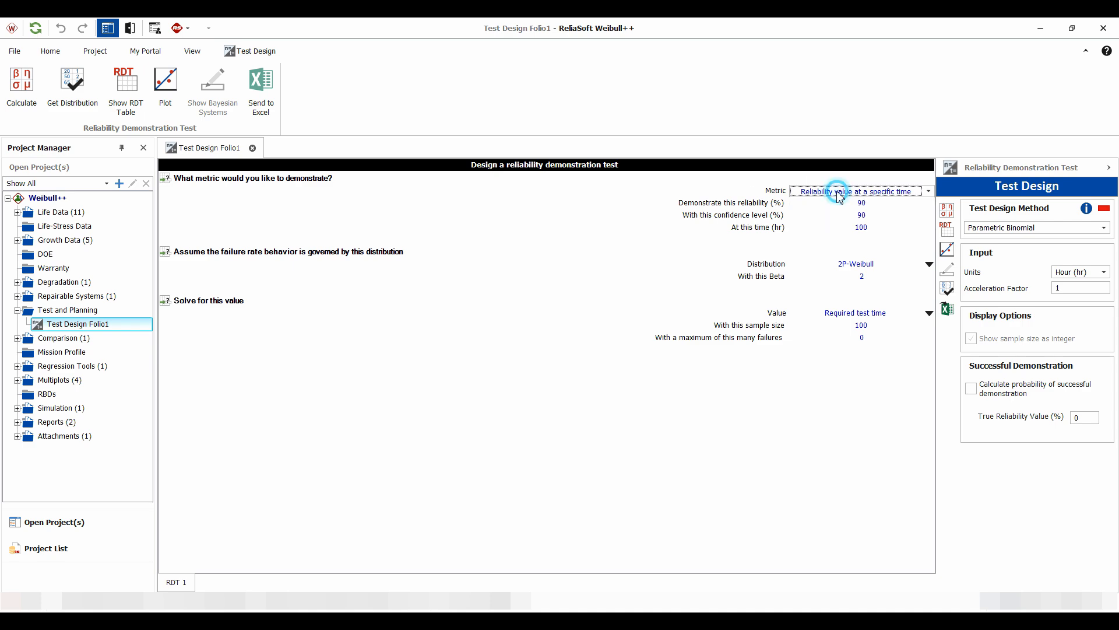
{"action": "left_click", "coordinate": [876, 207]}
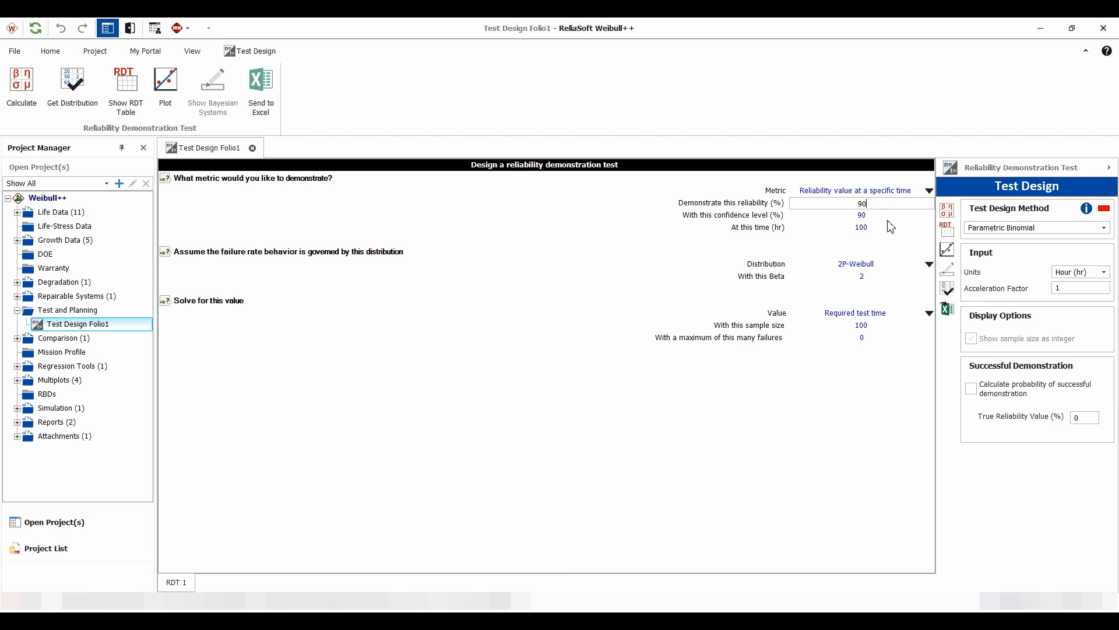
{"action": "left_click", "coordinate": [863, 216]}
{"action": "type", "text": "6"}
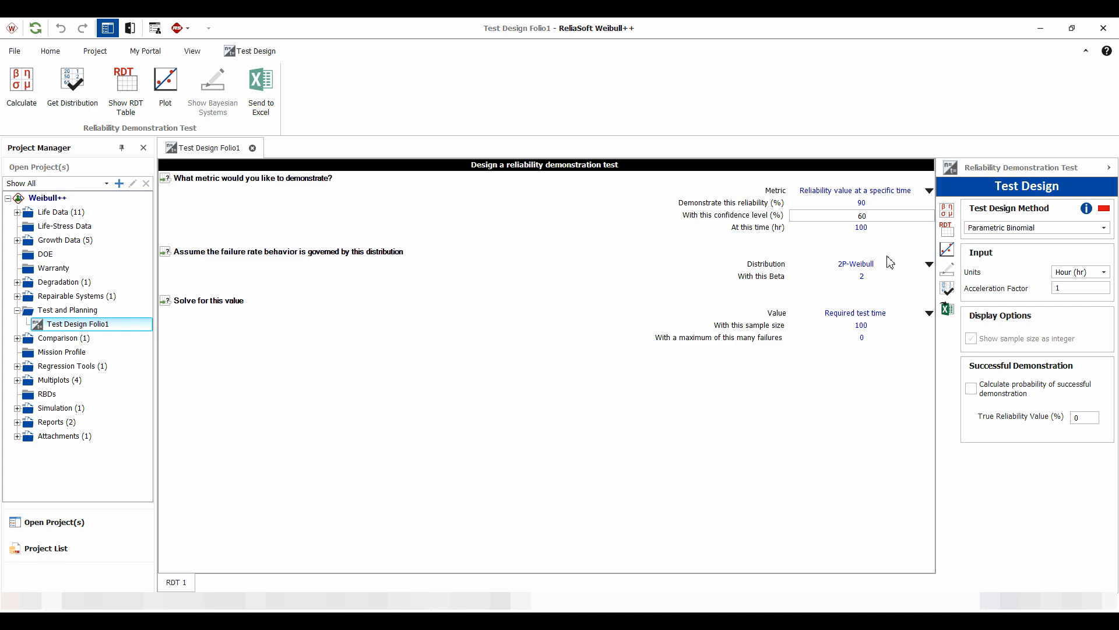
{"action": "type", "text": "0"}
{"action": "left_click", "coordinate": [874, 230]}
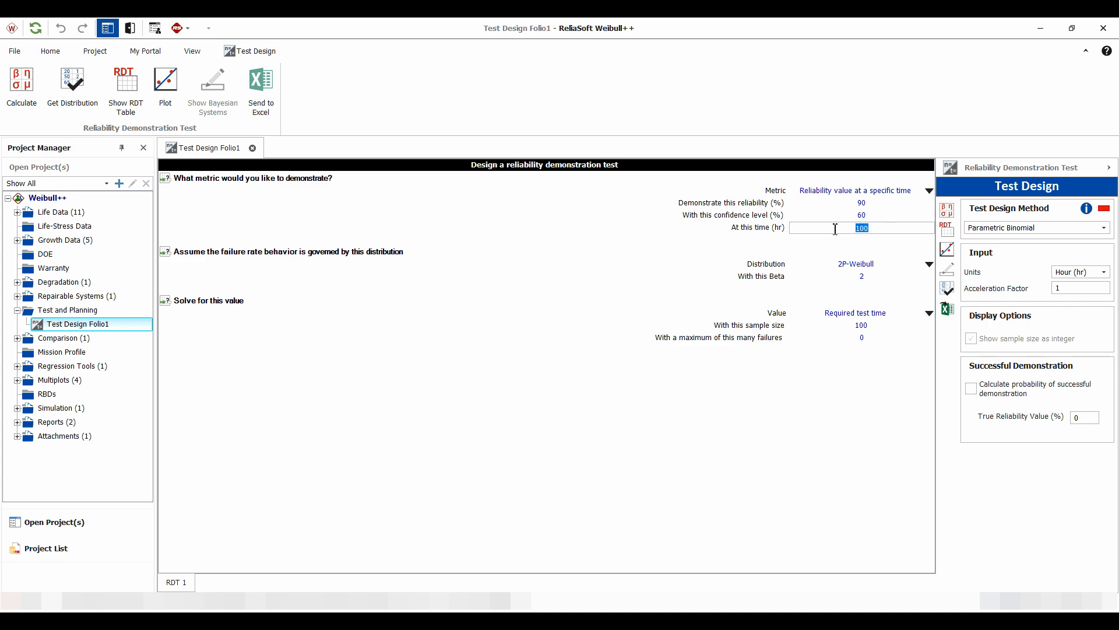
{"action": "type", "text": "12000"}
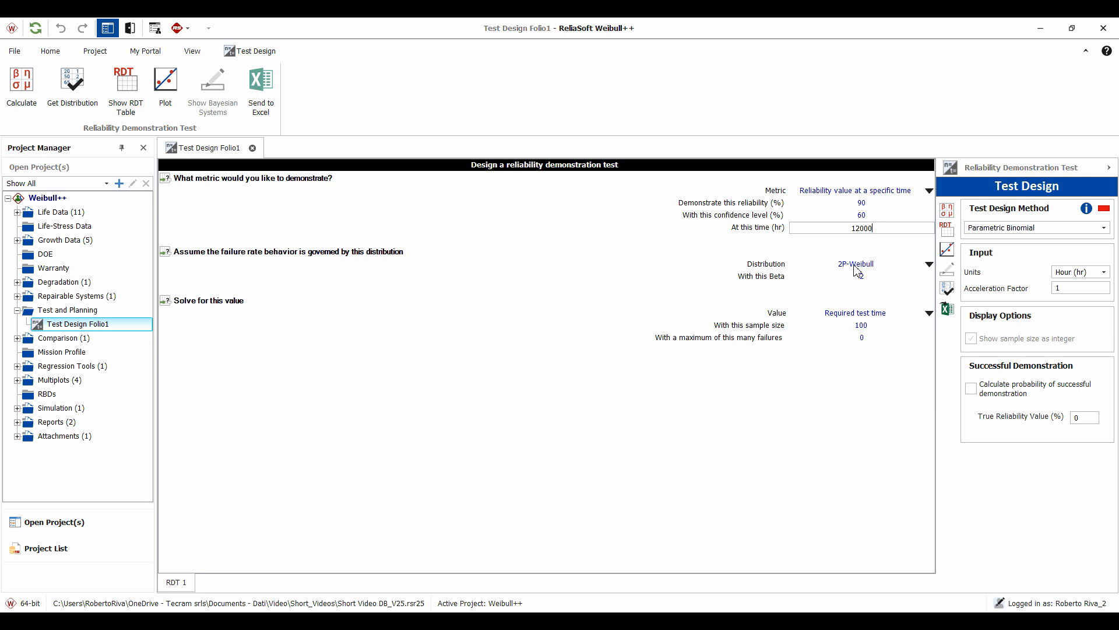
Review the data sheets available as a distribution source, the selectable failure distributions and the Beta setting.
{"action": "left_click", "coordinate": [947, 288]}
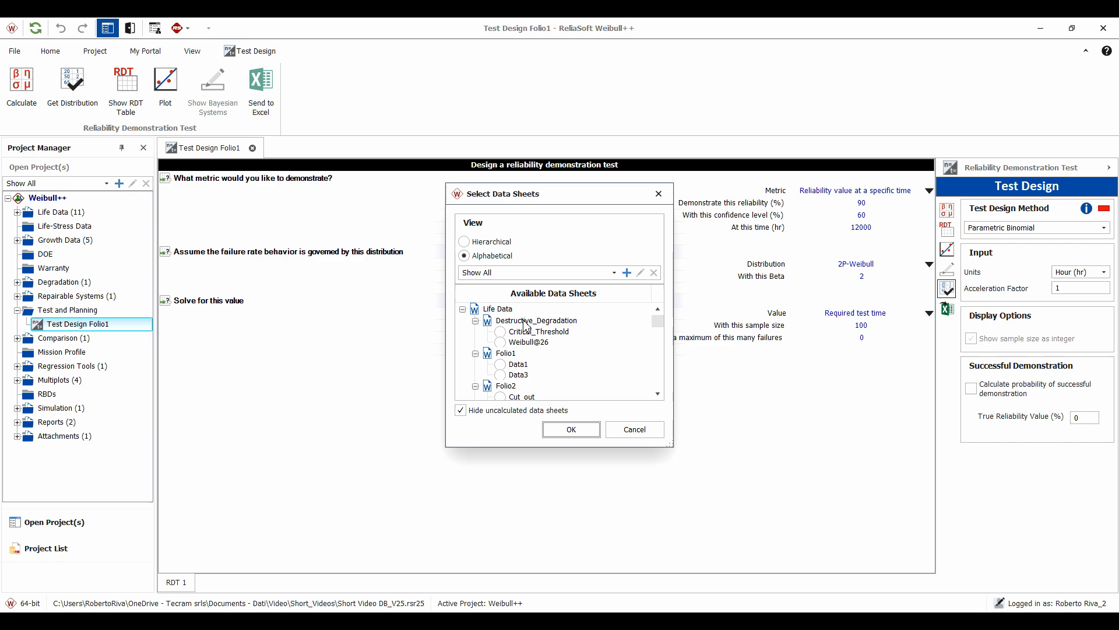
{"action": "left_click", "coordinate": [641, 431]}
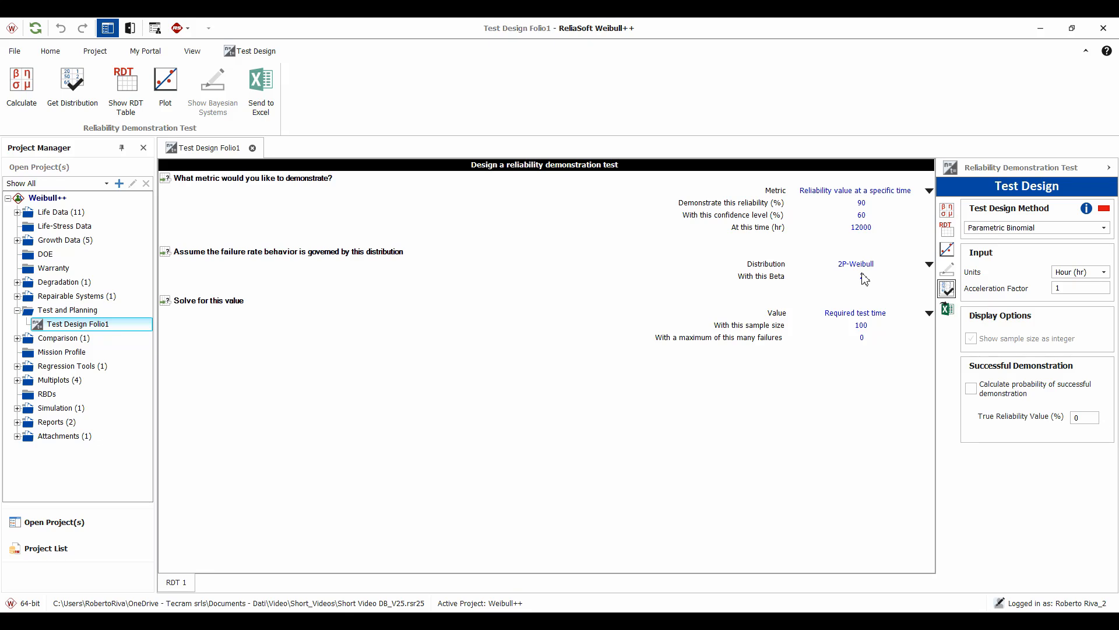
{"action": "left_click", "coordinate": [928, 264]}
{"action": "left_click", "coordinate": [928, 264]}
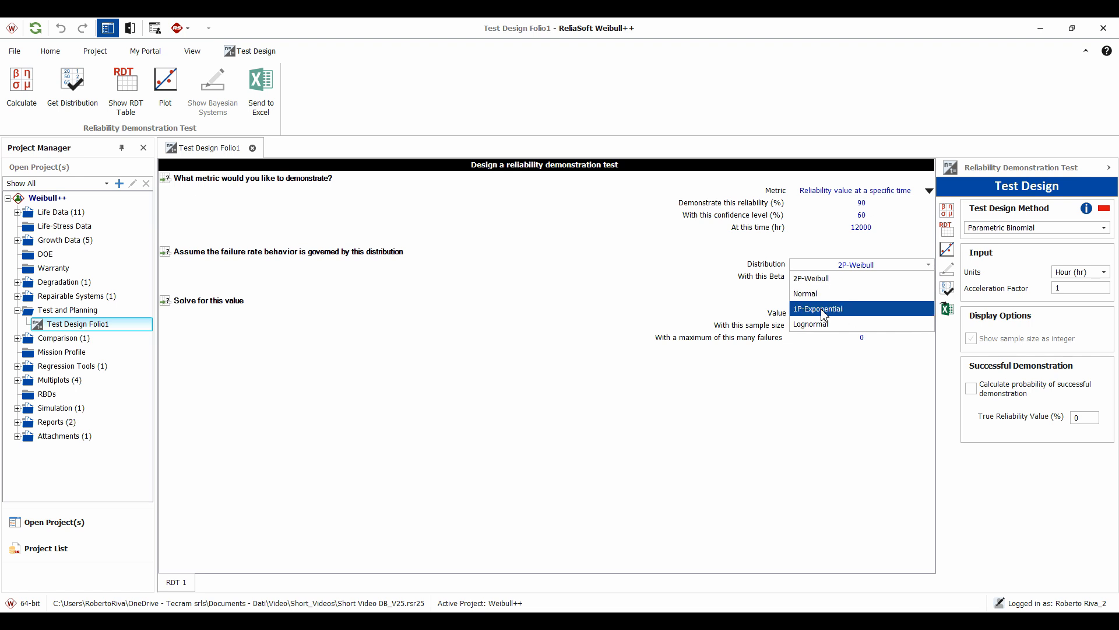
{"action": "left_click", "coordinate": [887, 273]}
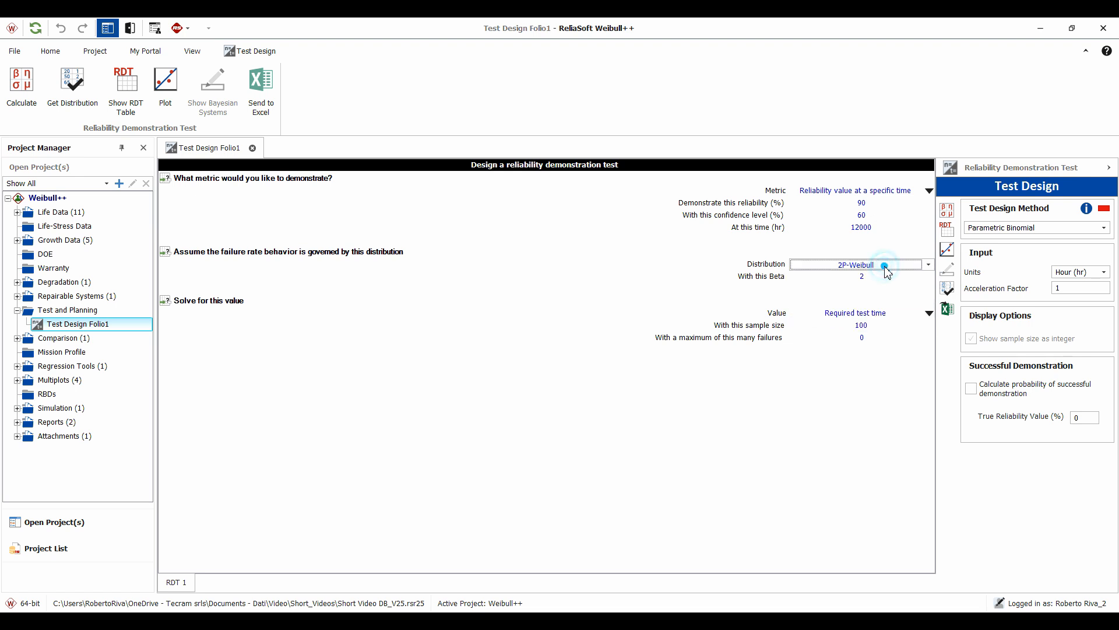
{"action": "left_click", "coordinate": [883, 278]}
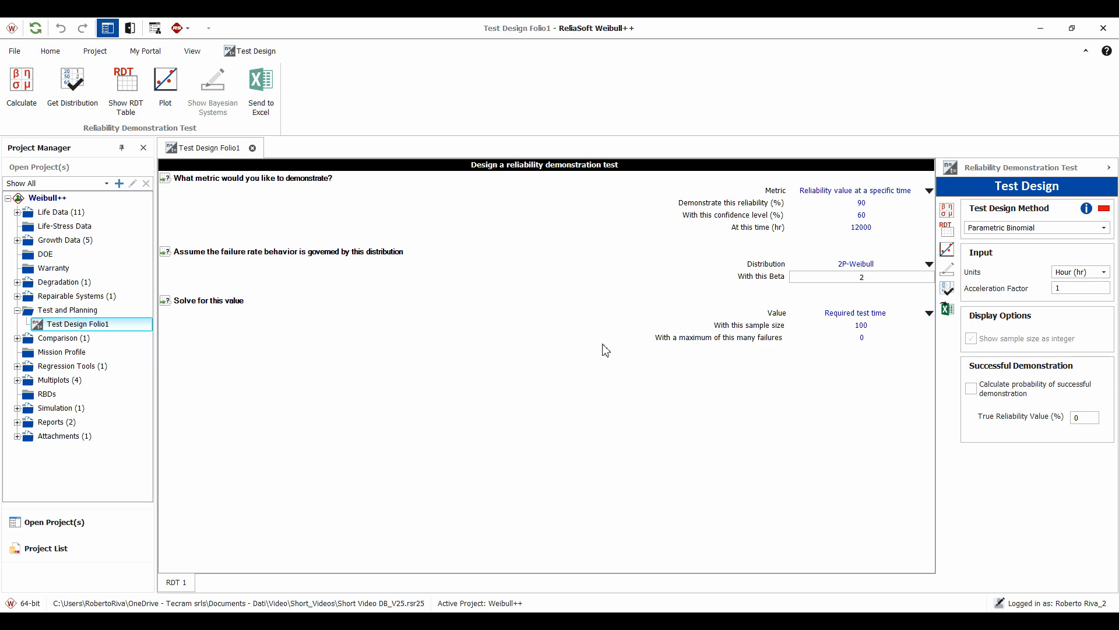
Set the sample size to 20 for the required test time calculation.
{"action": "left_click", "coordinate": [875, 326]}
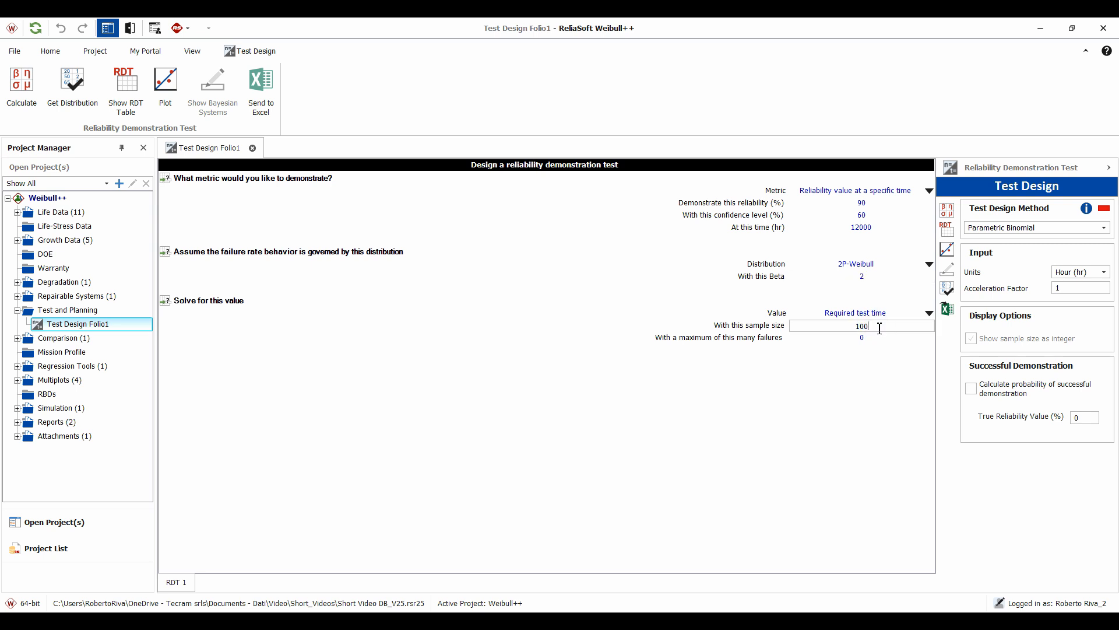
{"action": "double_click", "coordinate": [872, 325]}
{"action": "type", "text": "20"}
Solve for the required sample size with a test time of 2160 hr and calculate the result.
{"action": "left_click", "coordinate": [879, 315]}
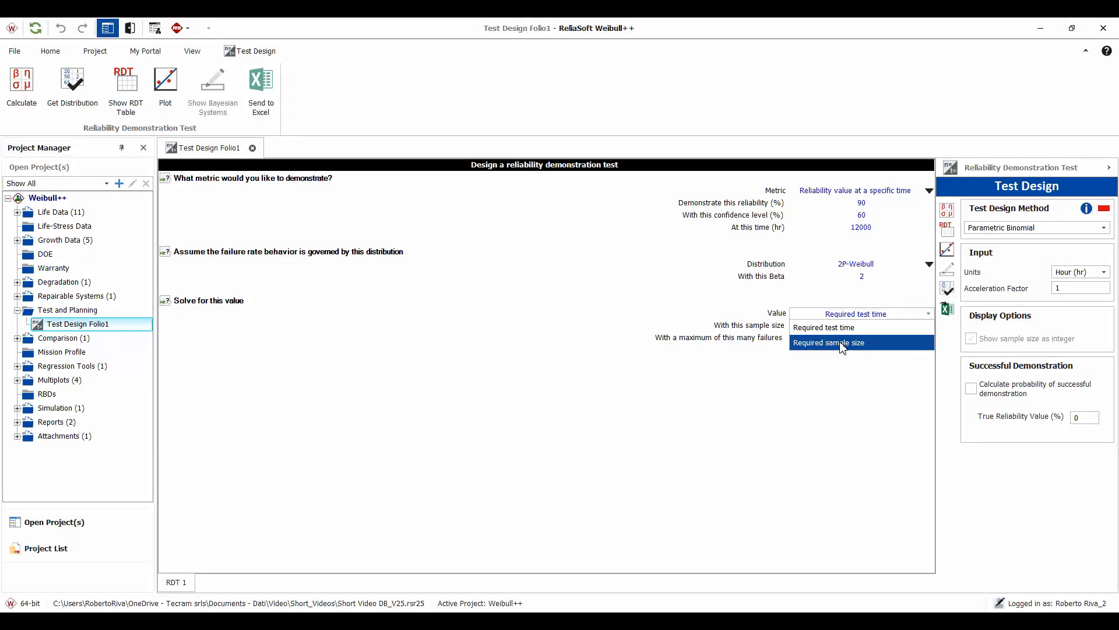
{"action": "left_click", "coordinate": [843, 344]}
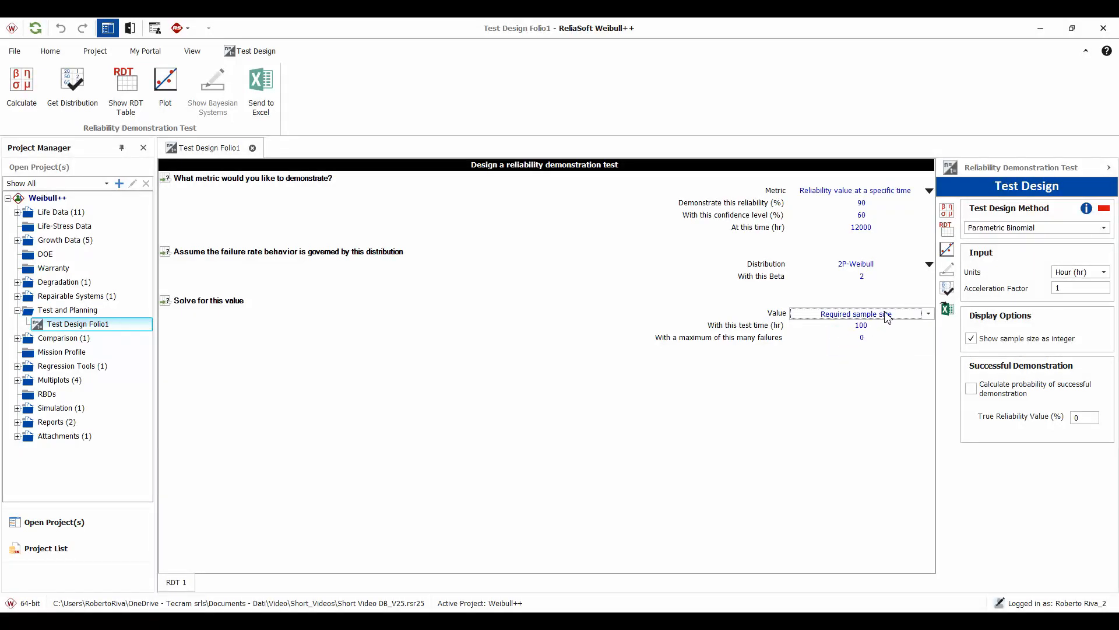
{"action": "left_click", "coordinate": [873, 328]}
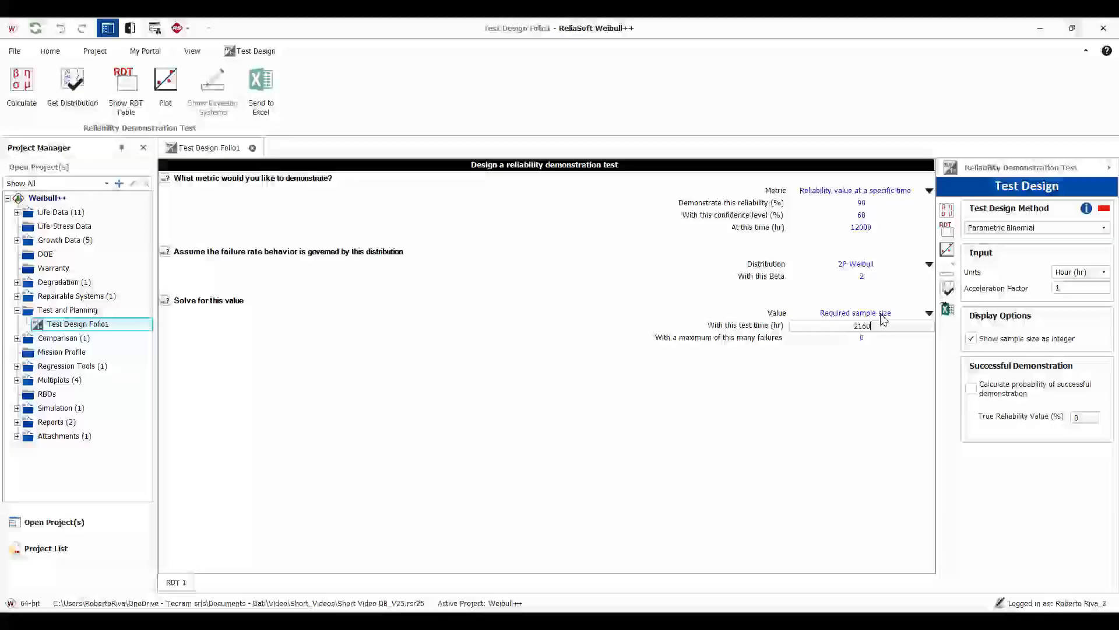
{"action": "left_click", "coordinate": [951, 221]}
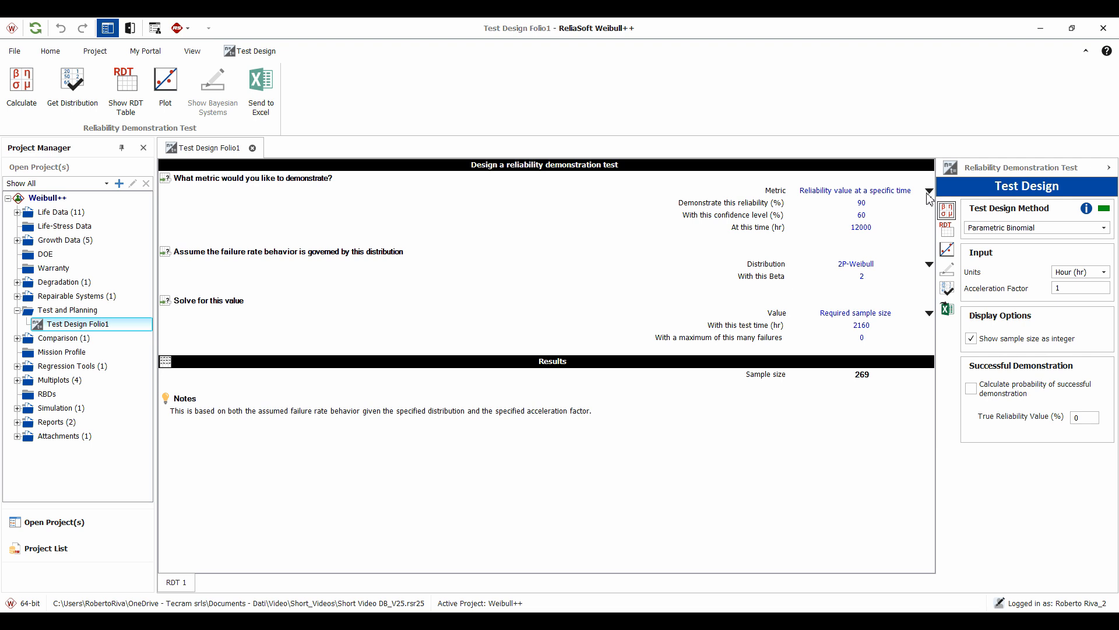
Set the acceleration factor to 5 and recalculate the required sample size.
{"action": "double_click", "coordinate": [1057, 288]}
{"action": "type", "text": "5"}
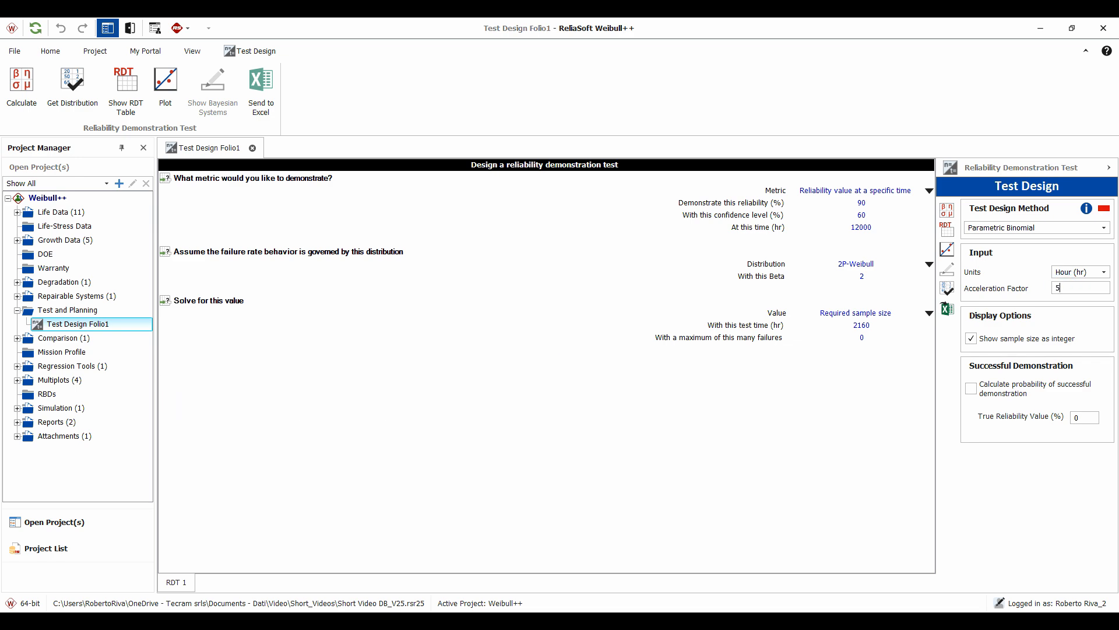
{"action": "left_click", "coordinate": [947, 210]}
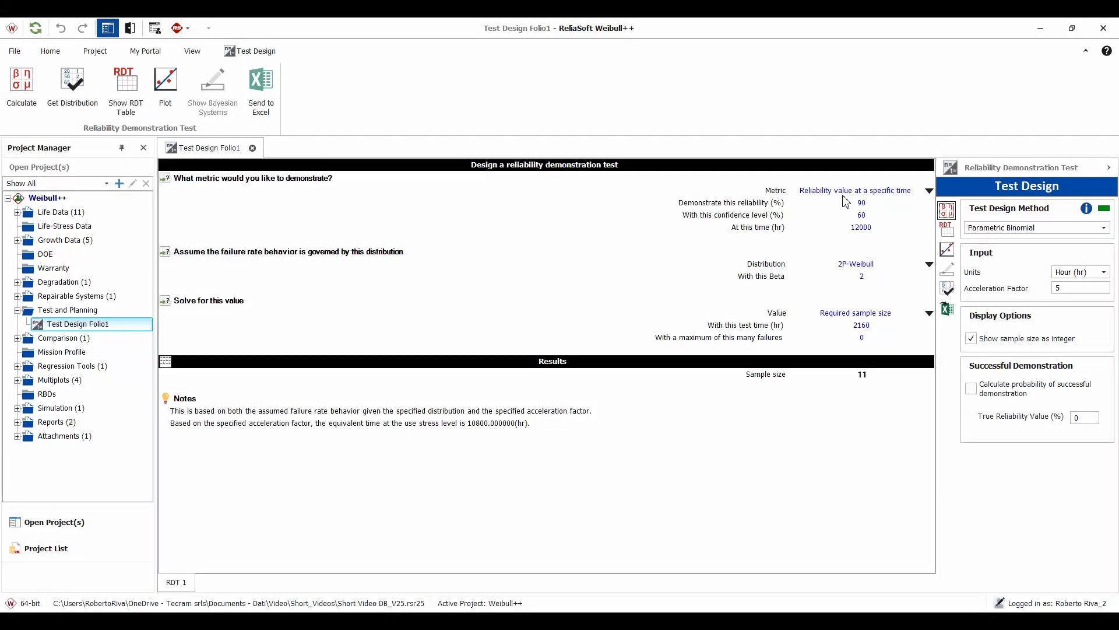
Generate an RDT table of test time for given sample sizes from 1 to 10 and failures from 0 to 5.
{"action": "left_click", "coordinate": [947, 233]}
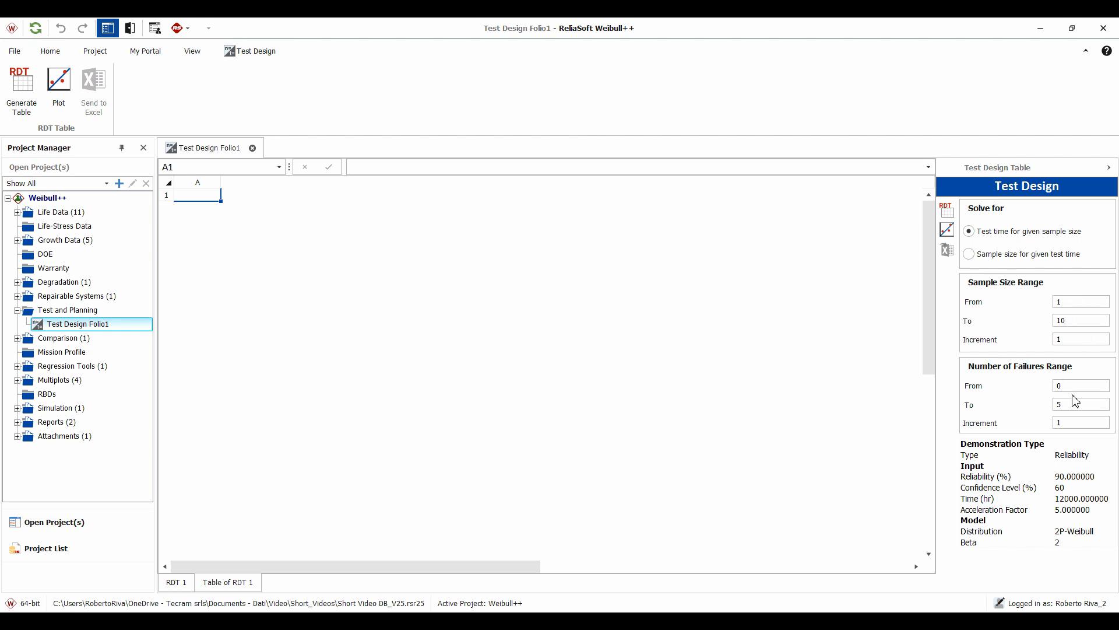
{"action": "left_click", "coordinate": [946, 213]}
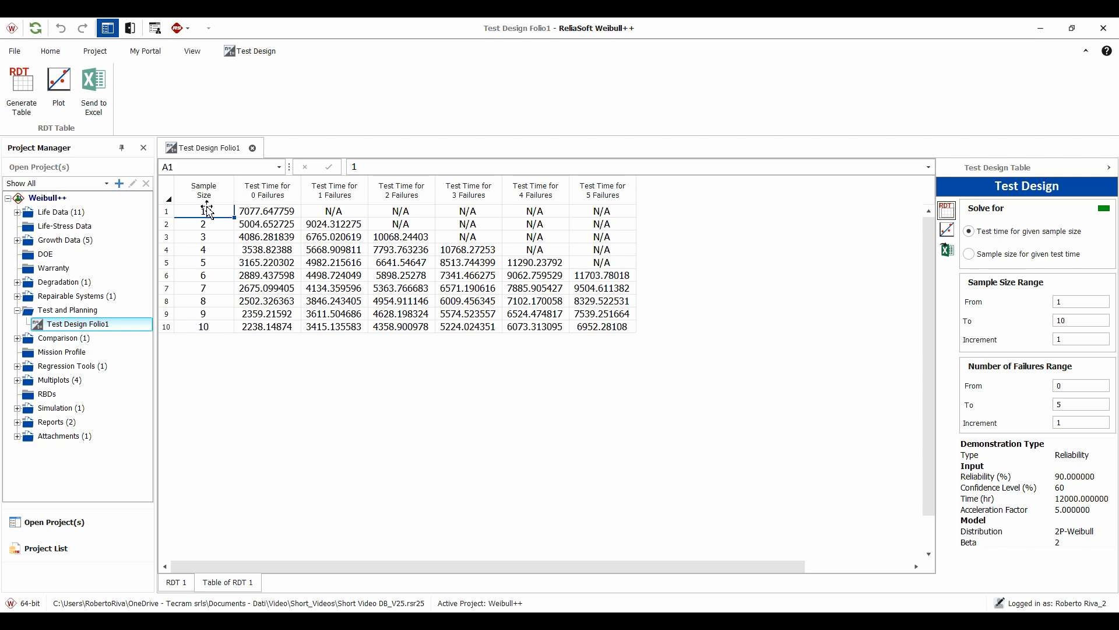
Compare the test times for 0, 2 and 3 failures in the RDT table, including those for a sample size of 10.
{"action": "left_click", "coordinate": [258, 326]}
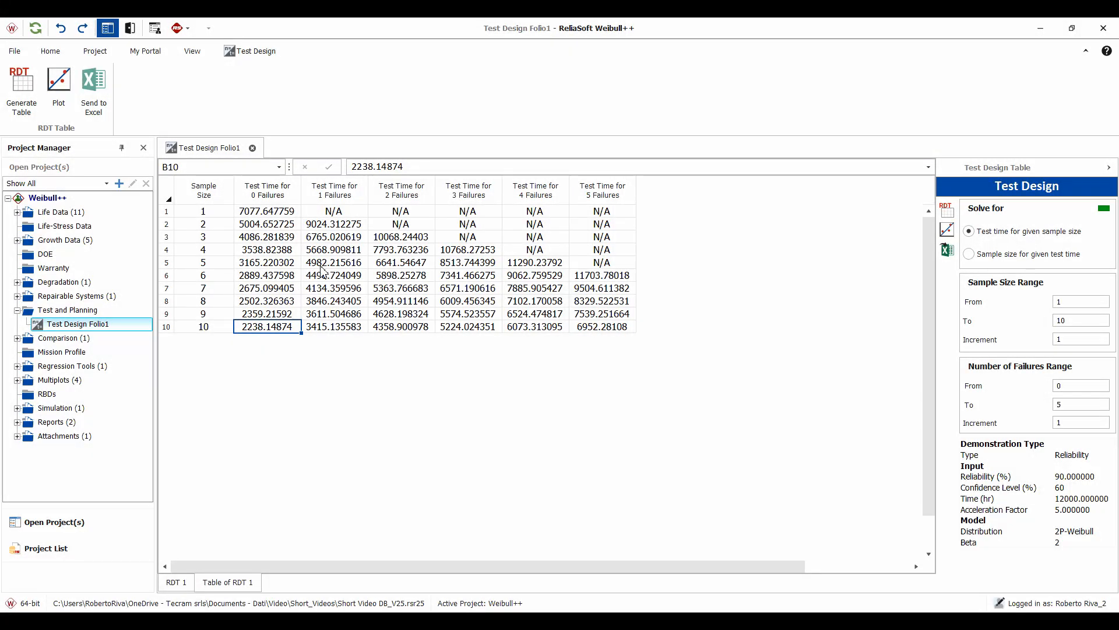
{"action": "left_click", "coordinate": [403, 186]}
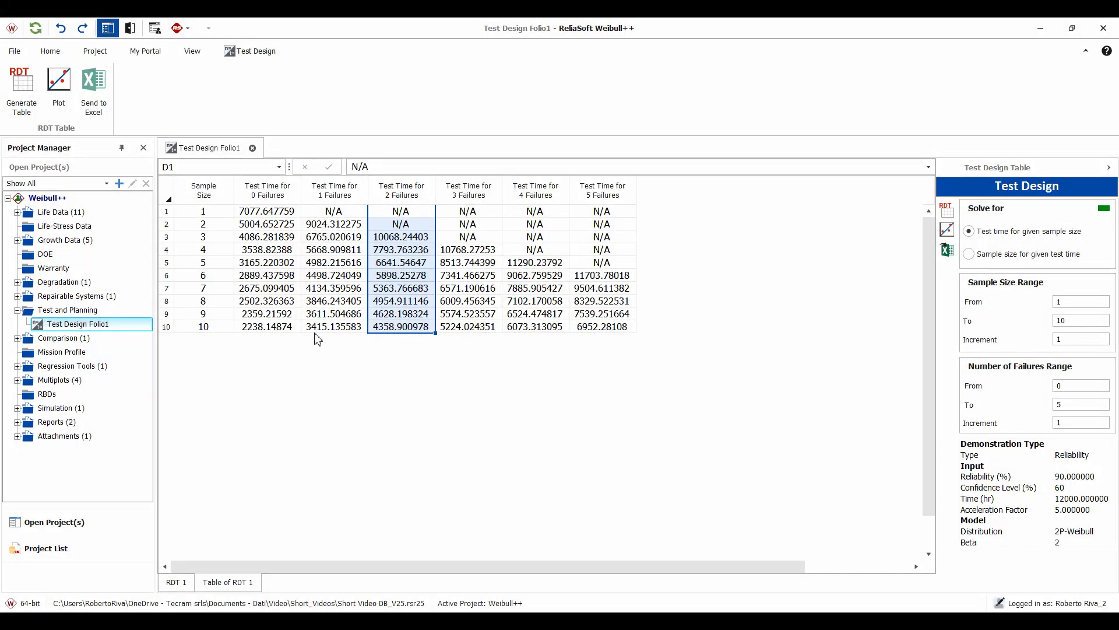
{"action": "left_click", "coordinate": [394, 330]}
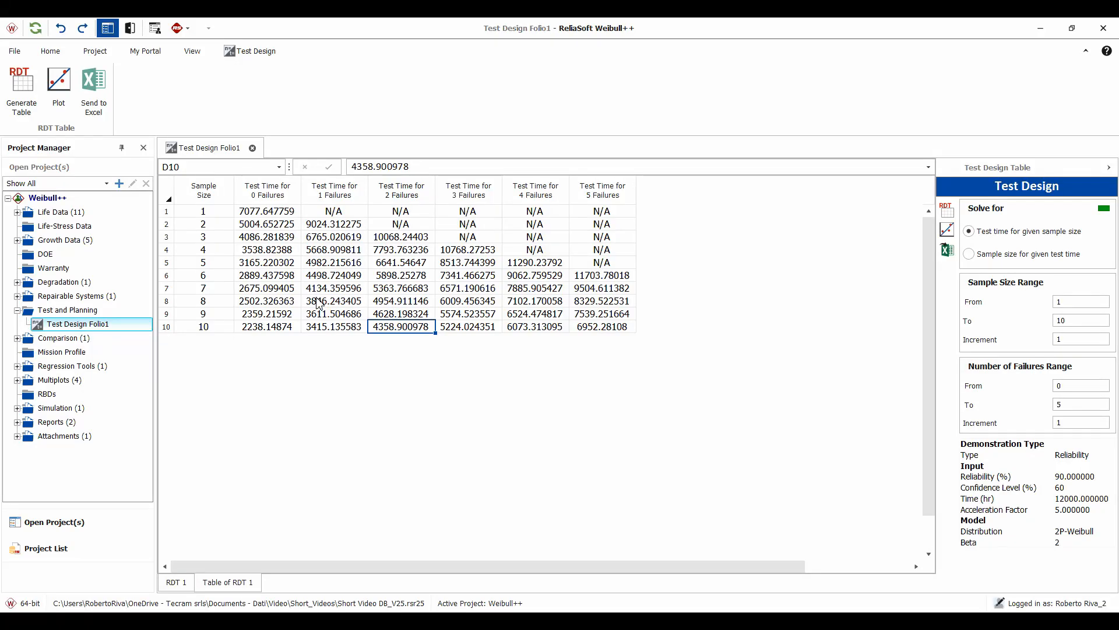
{"action": "left_click", "coordinate": [266, 187]}
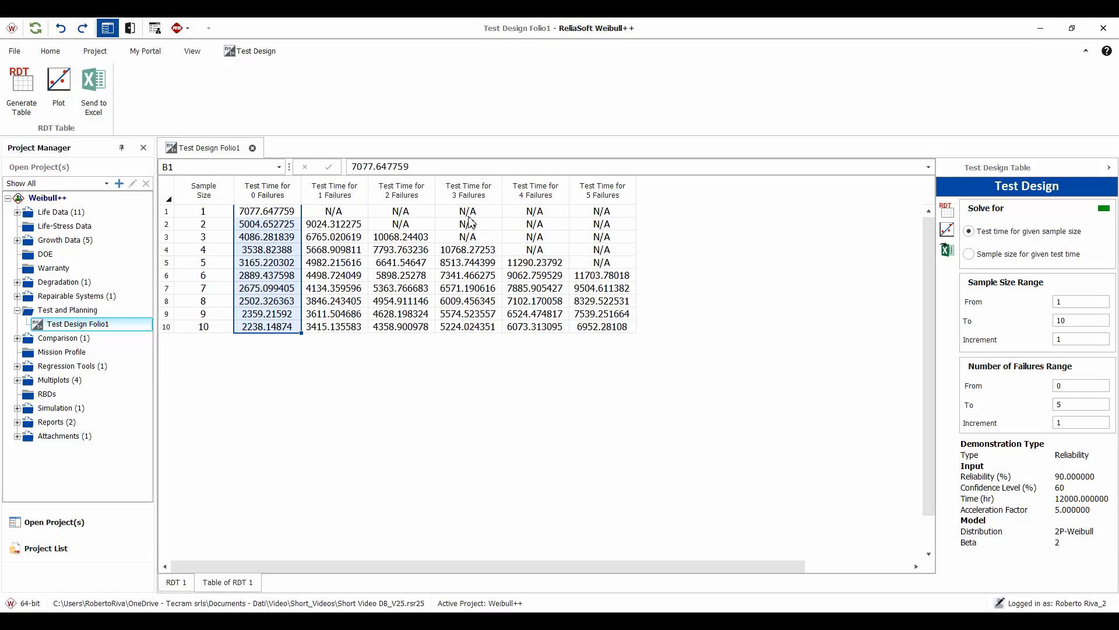
{"action": "left_click", "coordinate": [463, 196]}
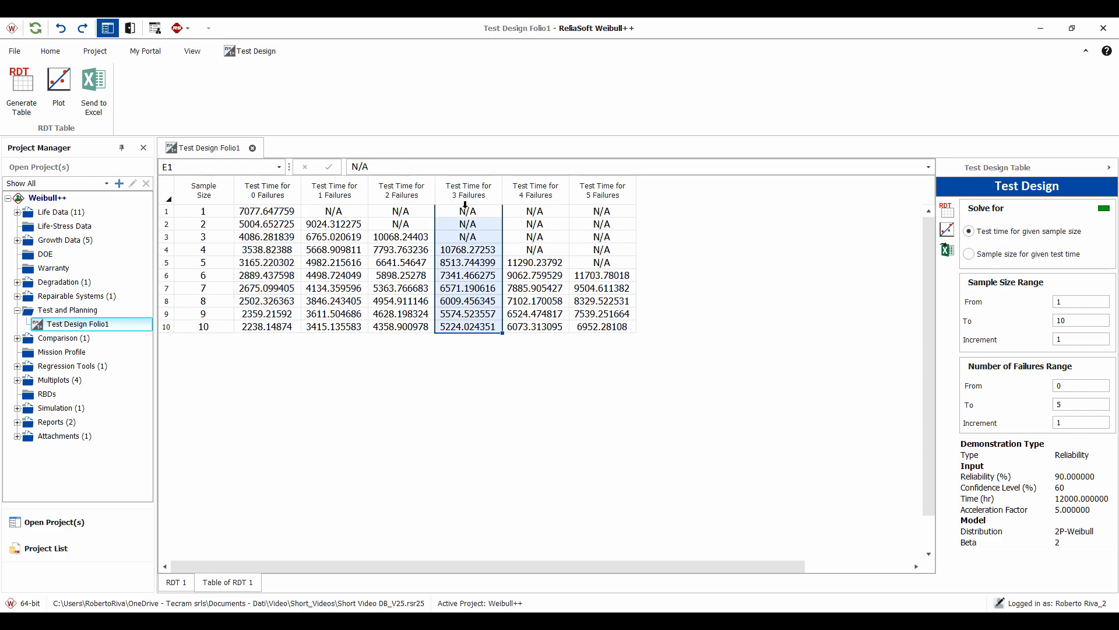